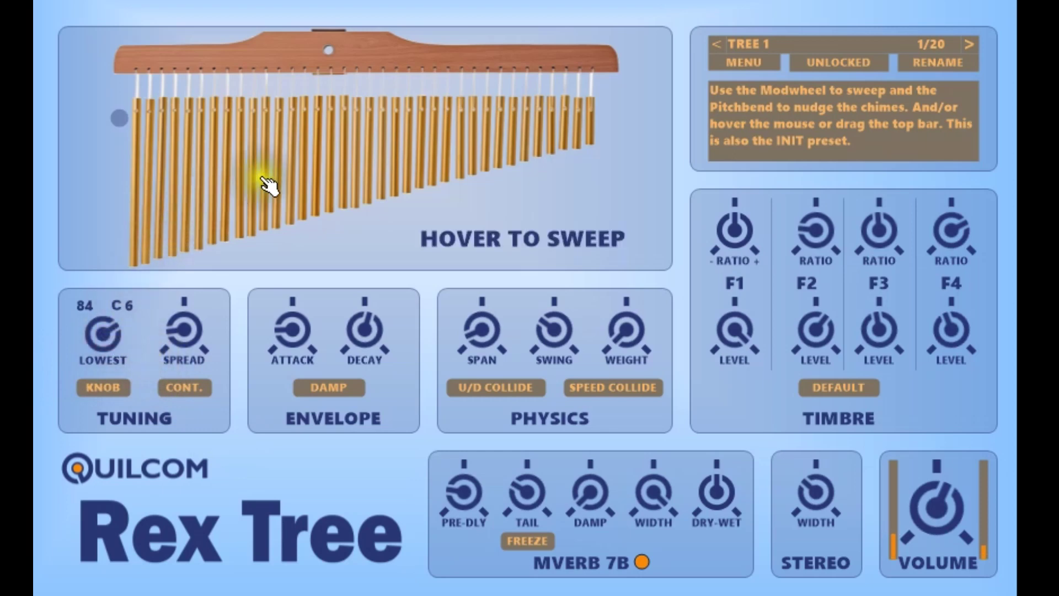
- Try lowest note 39 Eb2, reset it to 84 C6, and briefly let MIDI set it
mouse_move(116, 335)
mouse_down()
mouse_move(110, 436)
mouse_move(93, 495)
mouse_move(83, 307)
mouse_move(94, 331)
mouse_move(116, 335)
mouse_up()
double_click(115, 334)
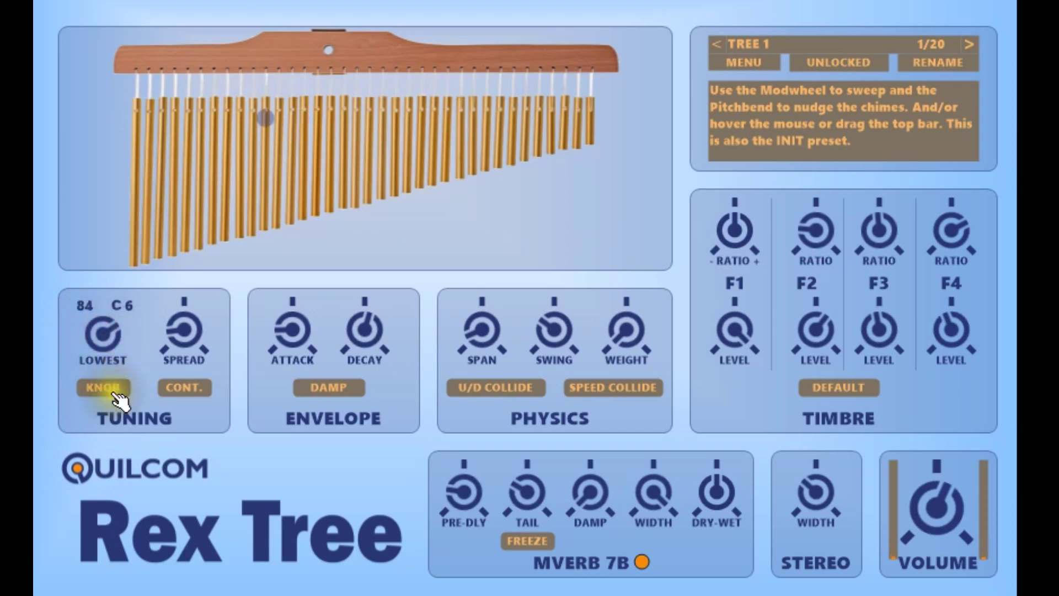
click(133, 380)
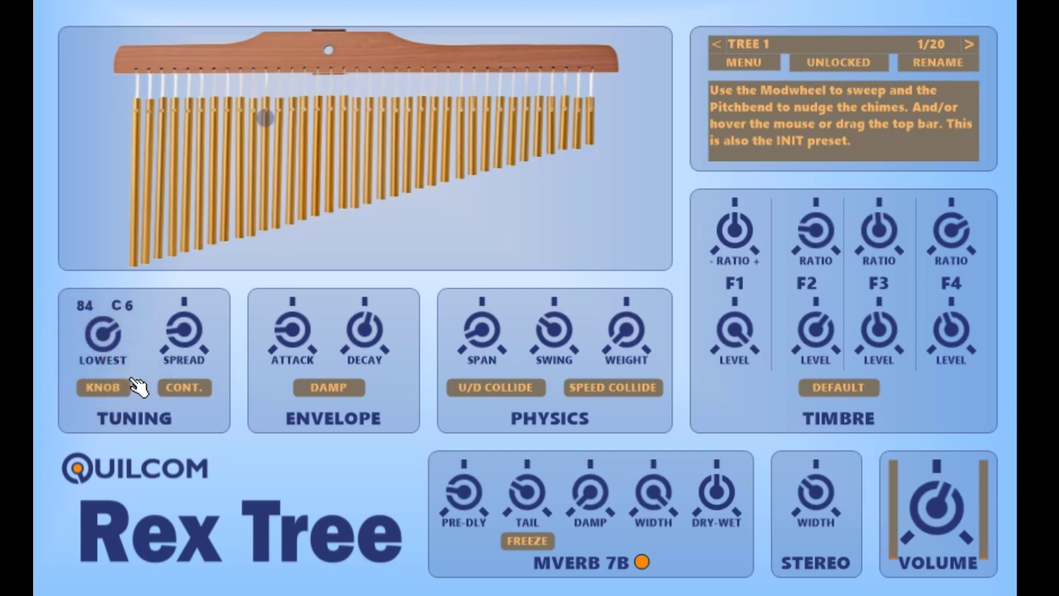
click(122, 388)
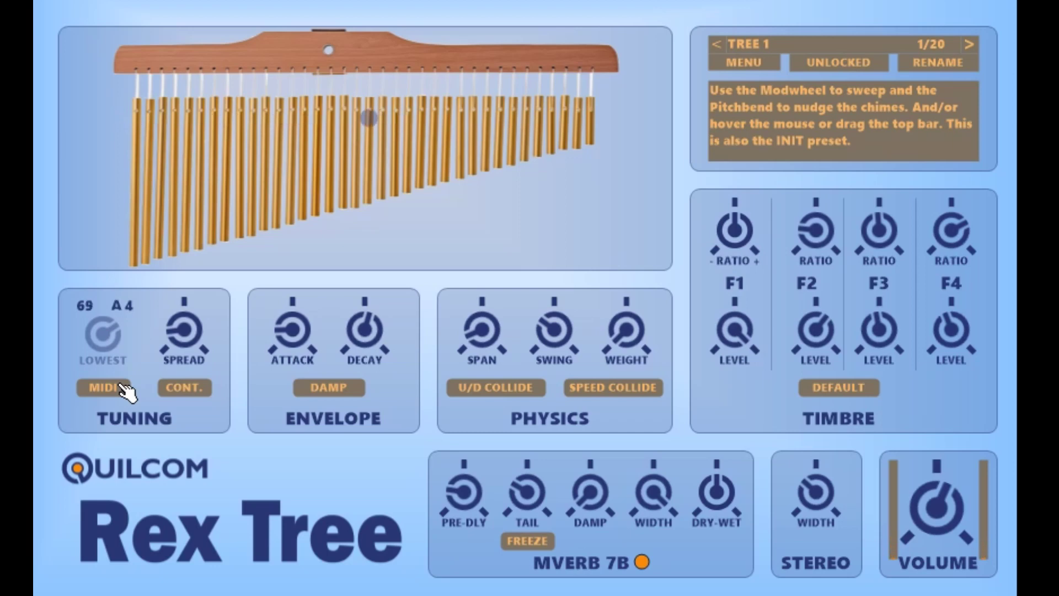
click(120, 386)
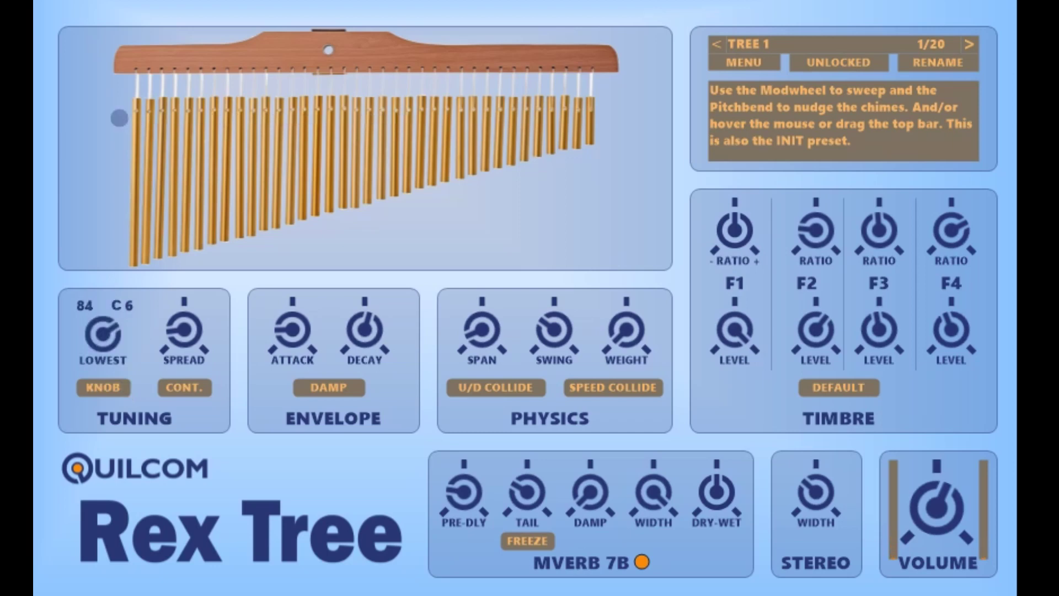
- Make the pitch spread stepped at 2 and lower the lowest note to 55 G3
click(199, 341)
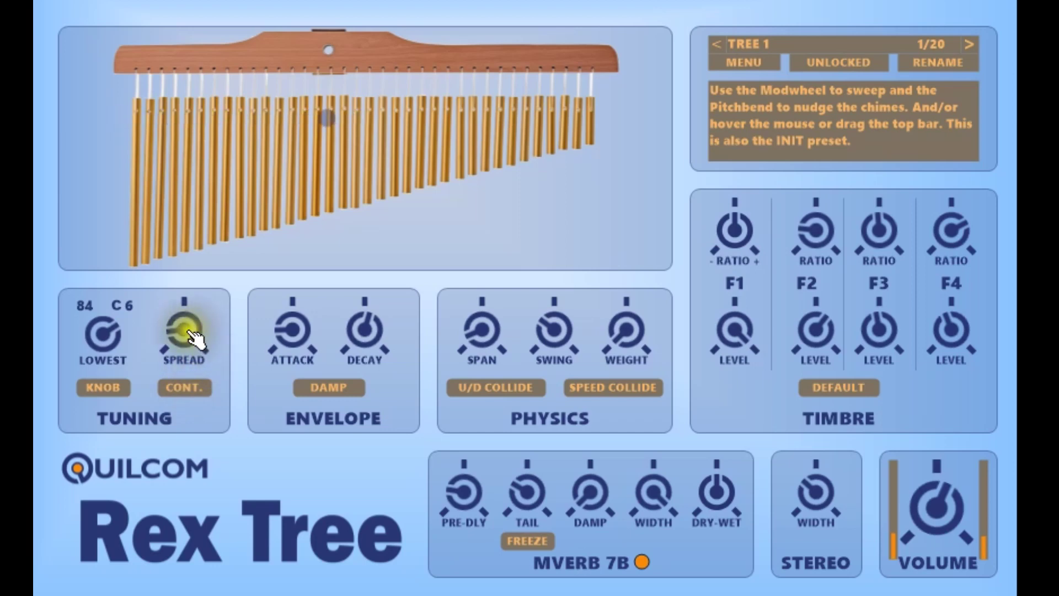
click(196, 338)
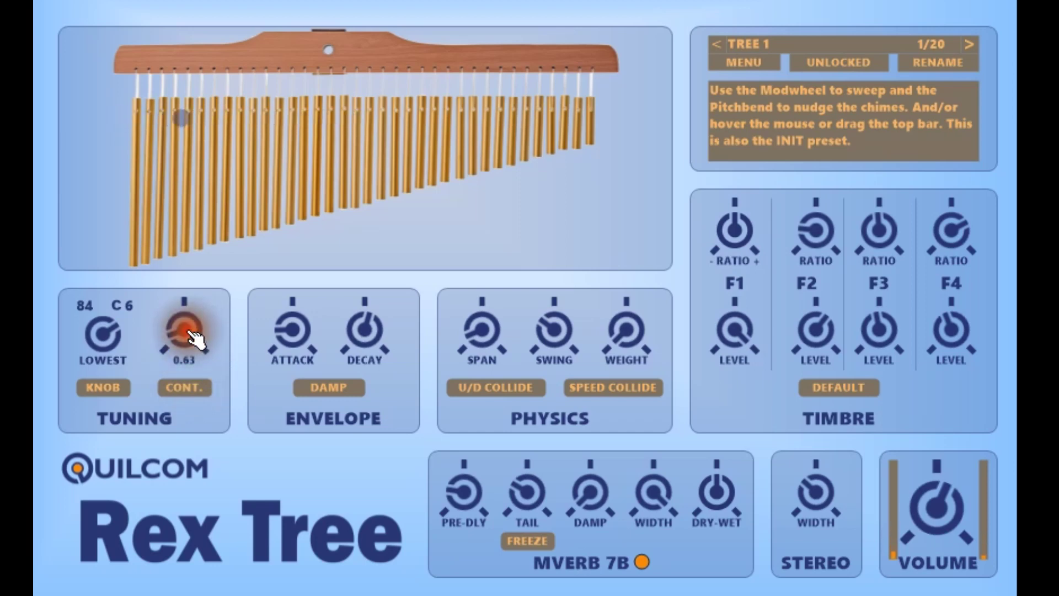
mouse_move(199, 339)
mouse_down()
mouse_move(218, 350)
mouse_move(176, 266)
mouse_move(194, 367)
mouse_move(210, 364)
mouse_move(217, 402)
mouse_move(196, 344)
mouse_up()
click(196, 339)
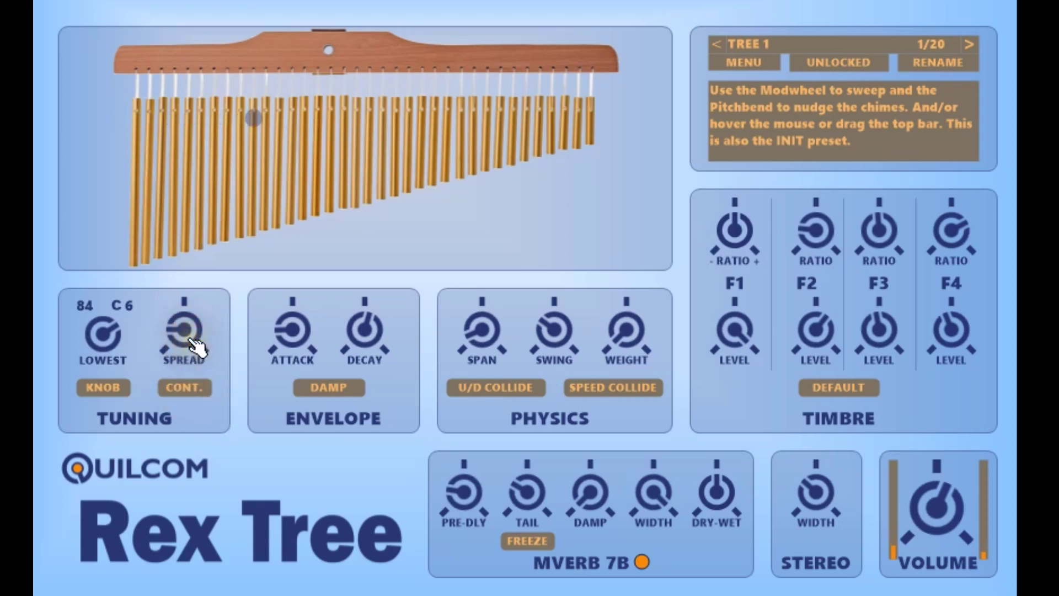
click(197, 389)
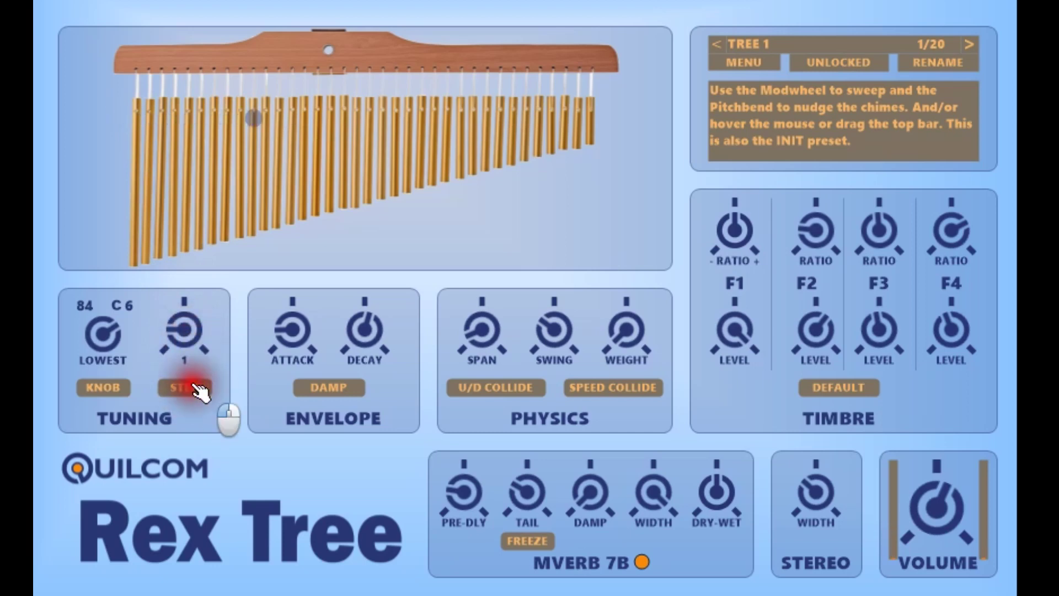
drag(199, 338, 192, 367)
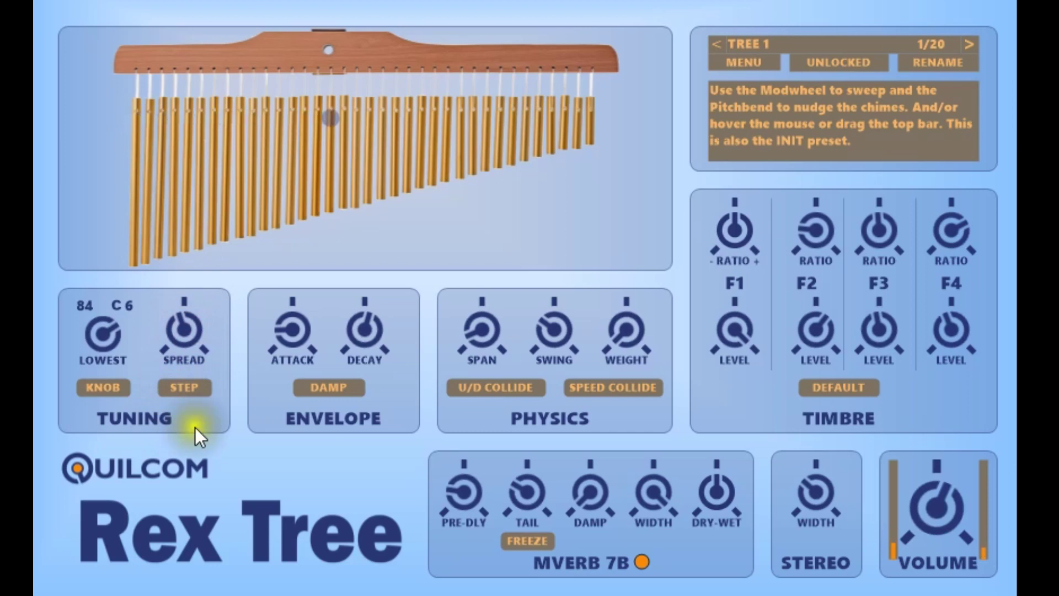
drag(104, 331, 123, 353)
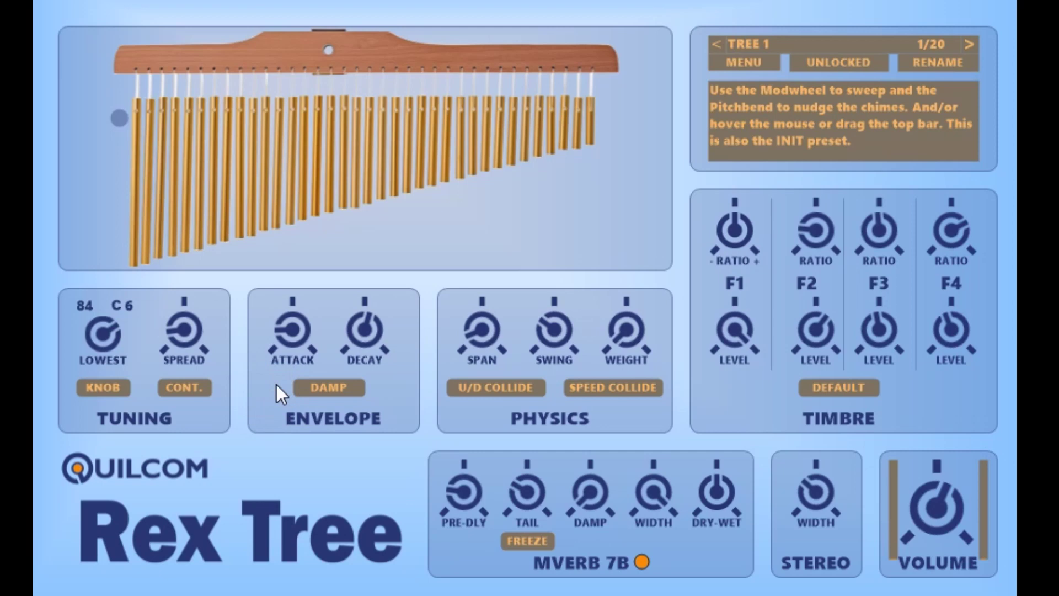
- Change the attack time from 5 mS to 1 mS, then to 23 mS
click(295, 331)
drag(300, 337, 291, 386)
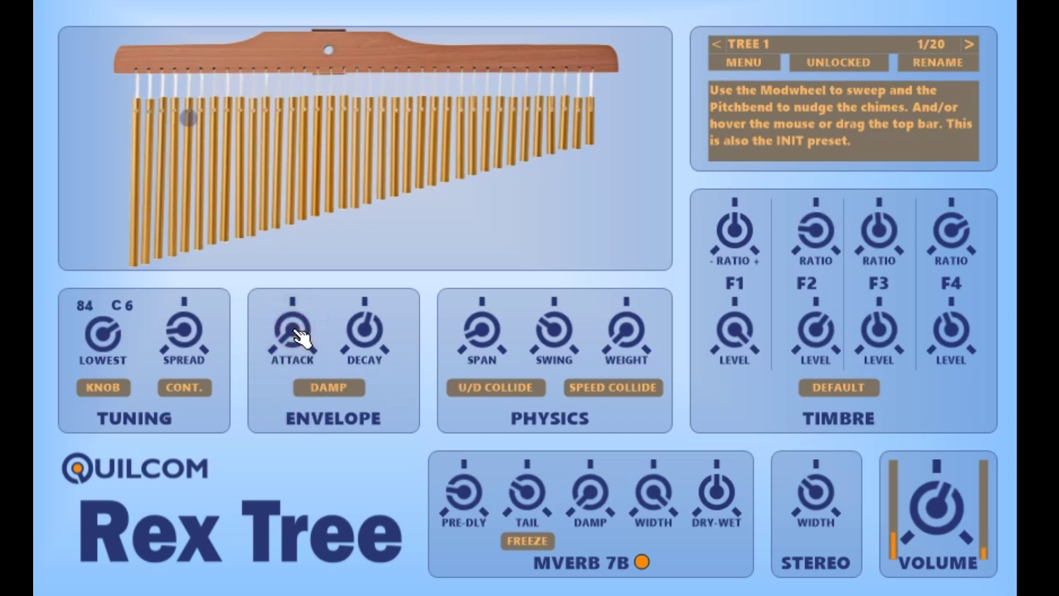
drag(298, 333, 288, 392)
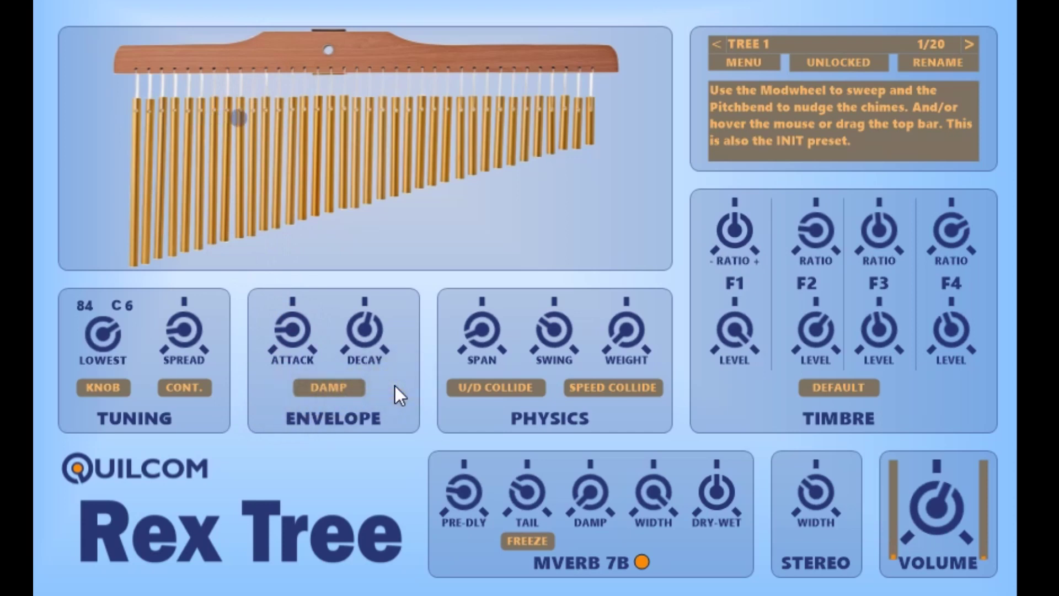
- Try decay times of 3000, 1177, 116 and 855 mS, then reset decay to default
drag(375, 346, 386, 378)
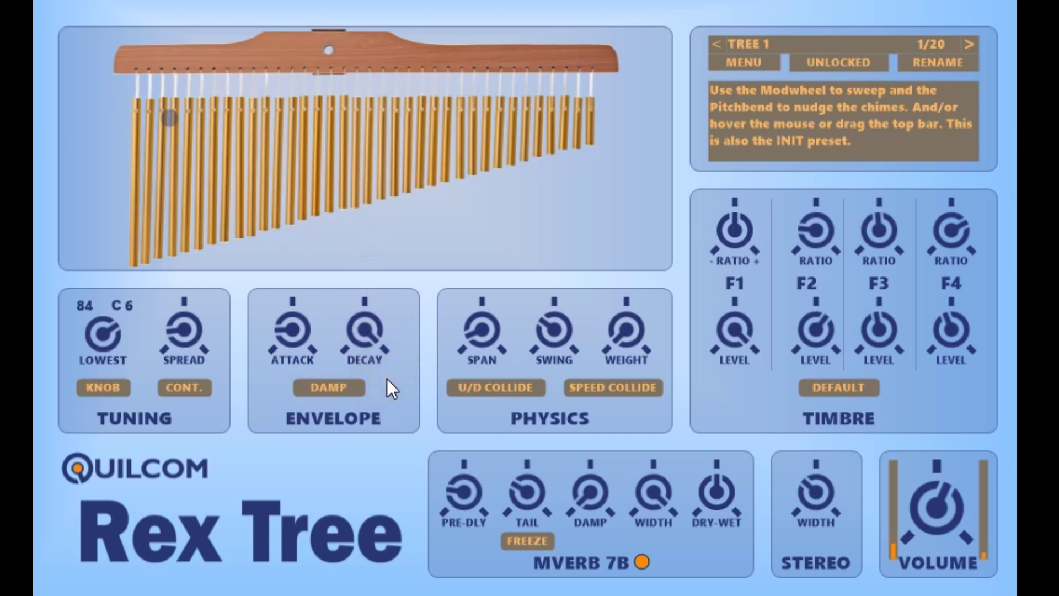
drag(366, 330, 408, 561)
click(367, 325)
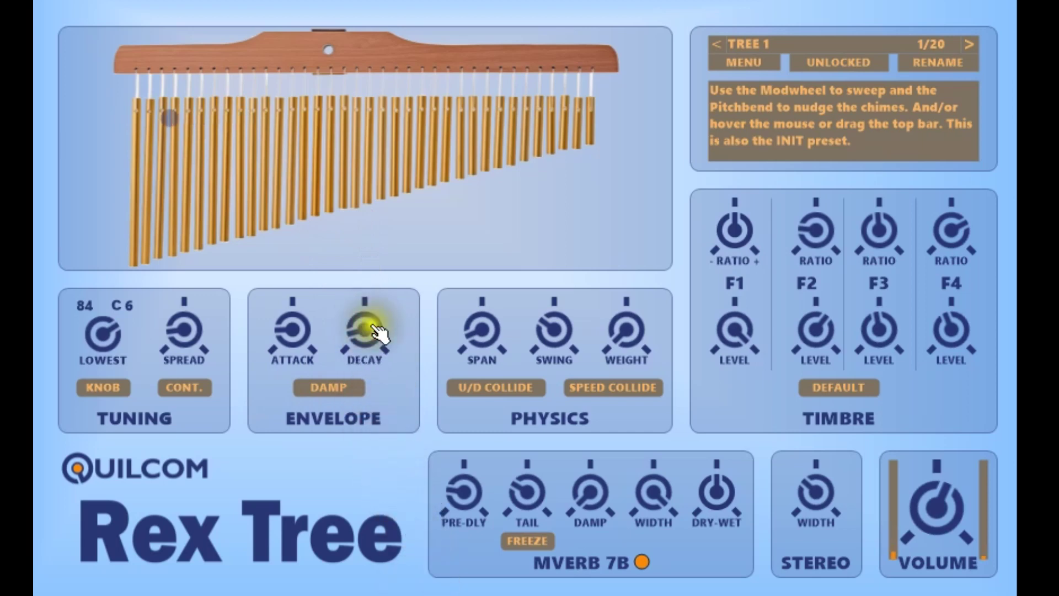
drag(379, 334, 365, 215)
click(366, 331)
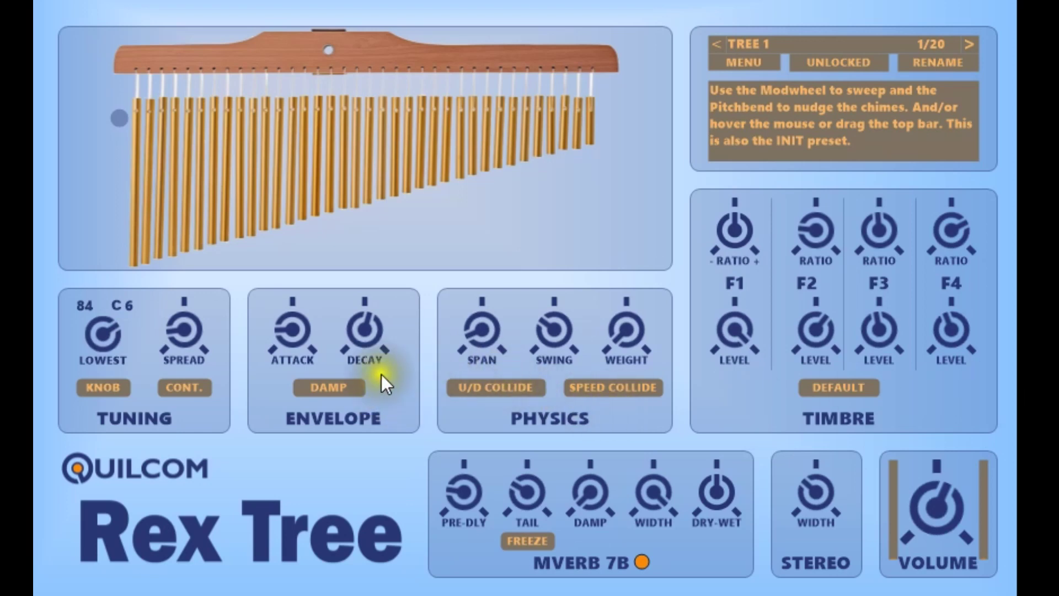
- Toggle damping off and on several times, leaving it on
click(357, 390)
click(357, 390)
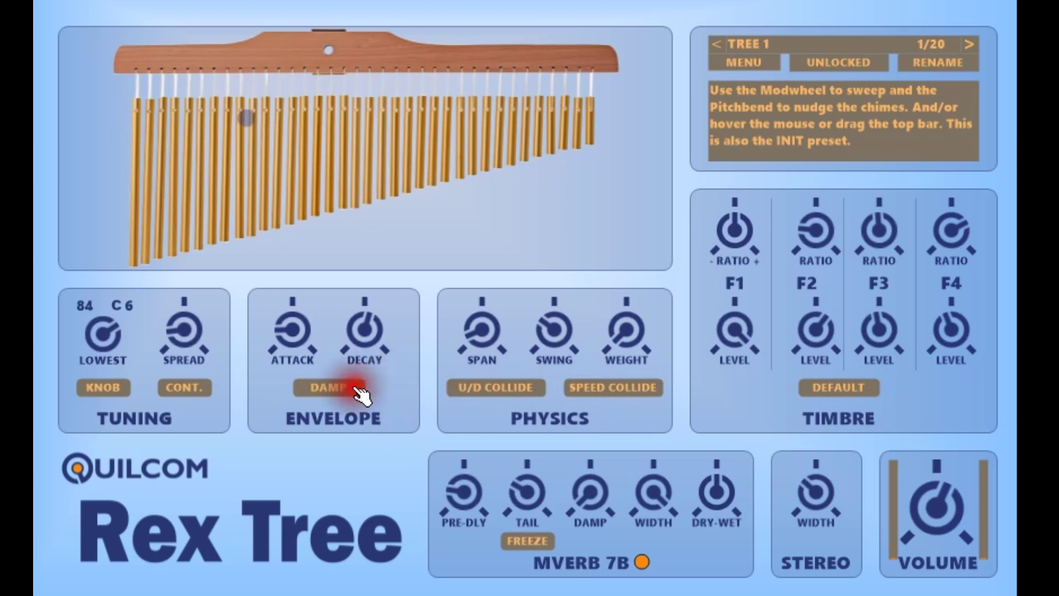
click(357, 391)
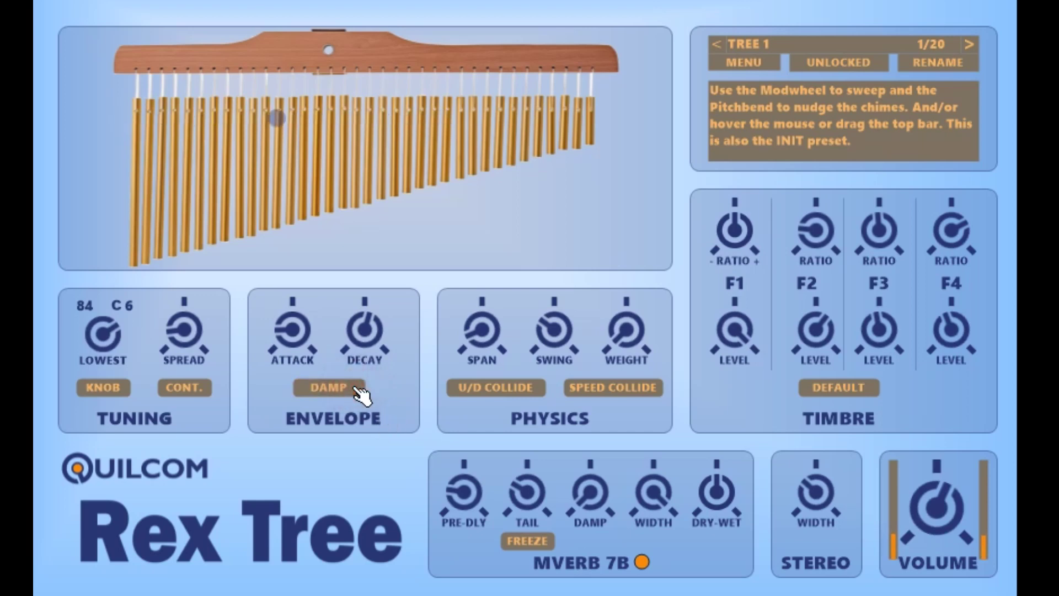
click(360, 390)
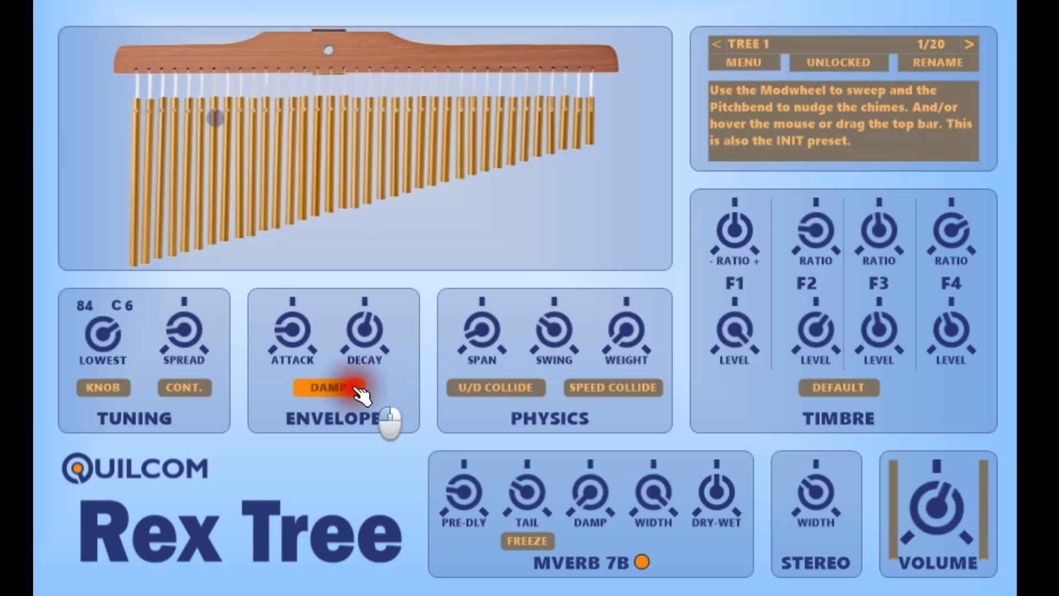
click(360, 390)
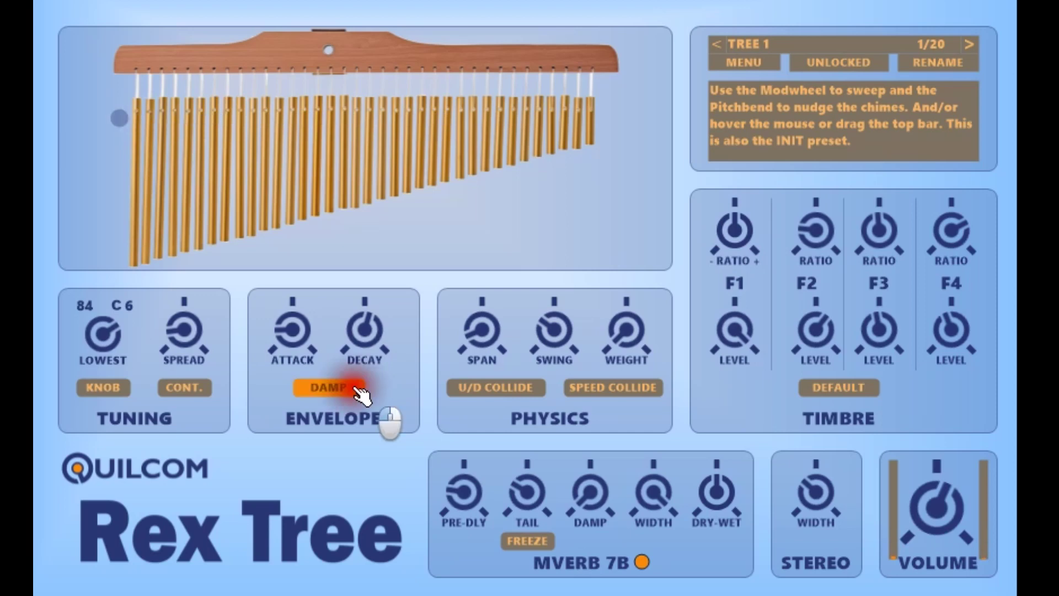
- Move the chimes' span from 1 to 0, back to 1, and leave it low
click(496, 338)
drag(495, 338, 511, 379)
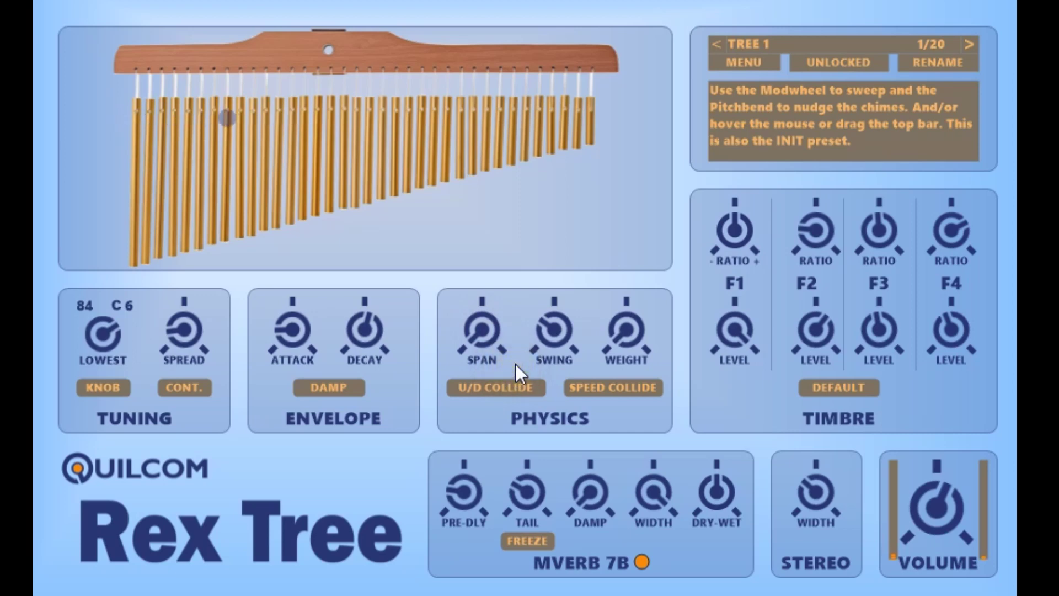
drag(485, 331, 516, 361)
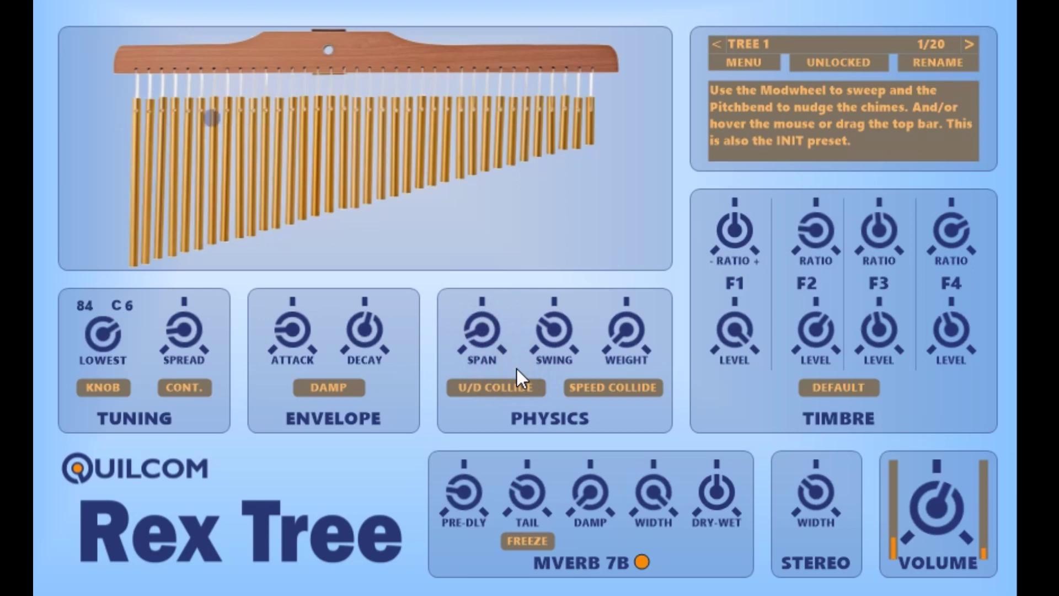
drag(491, 337, 509, 366)
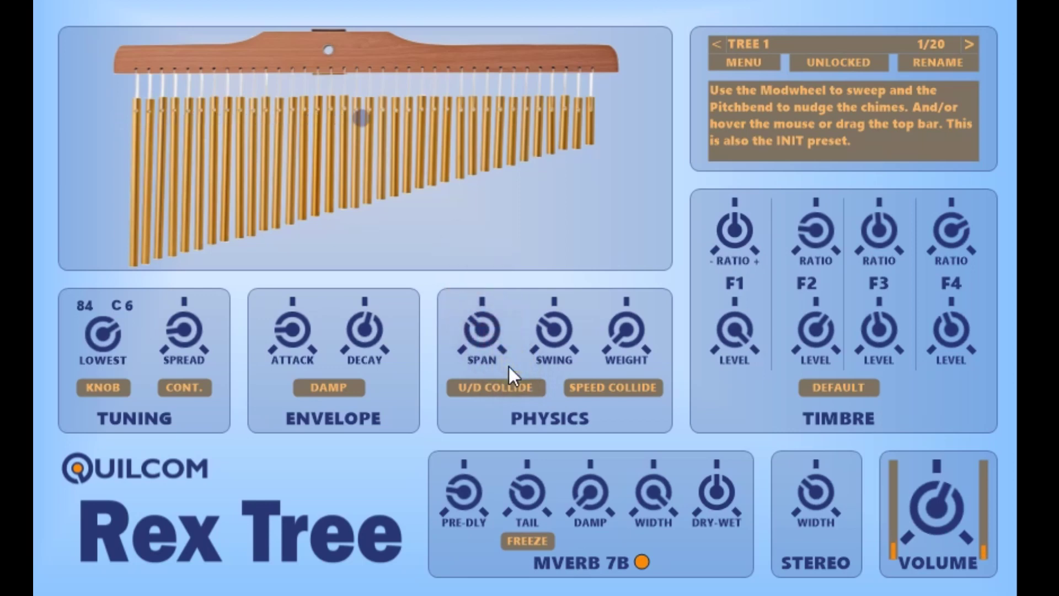
click(497, 364)
mouse_move(499, 369)
mouse_down()
mouse_move(480, 326)
mouse_move(480, 206)
mouse_move(485, 331)
mouse_move(502, 368)
mouse_up()
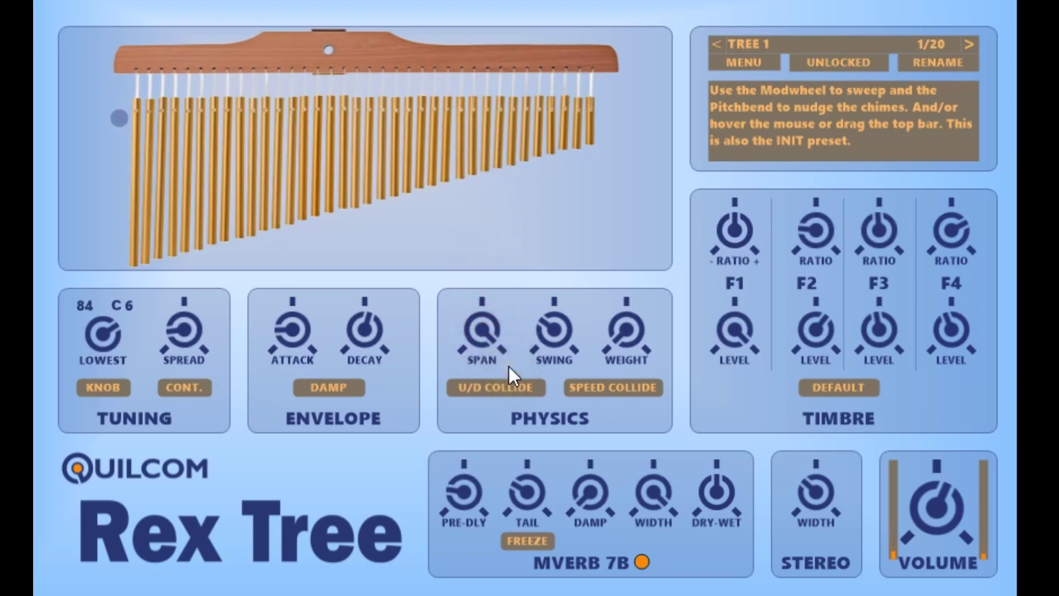